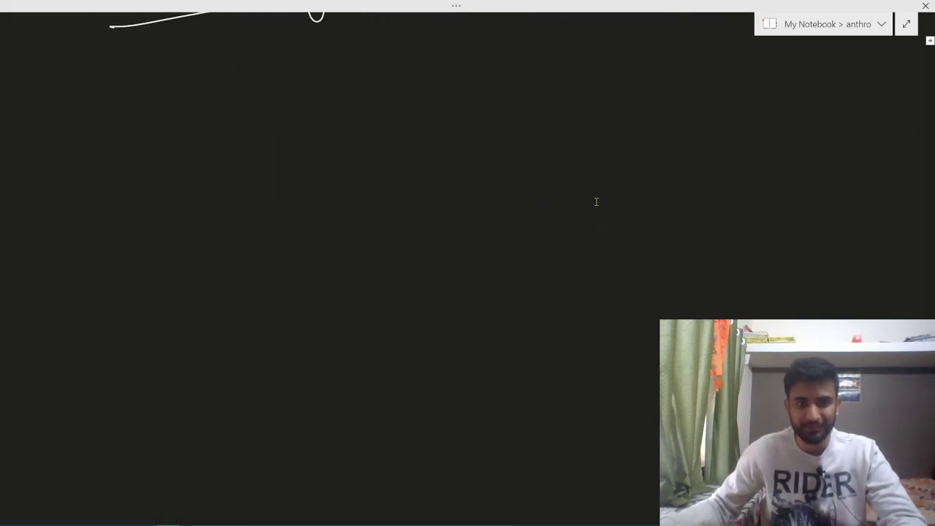
Draw the answer-sheet rectangle with a right margin, header line and footer line
mouse_move(252, 47)
left_mouse_down()
mouse_move(526, 18)
mouse_move(545, 360)
mouse_move(316, 448)
mouse_move(250, 362)
mouse_move(254, 45)
mouse_move(302, 69)
mouse_move(351, 463)
left_mouse_up()
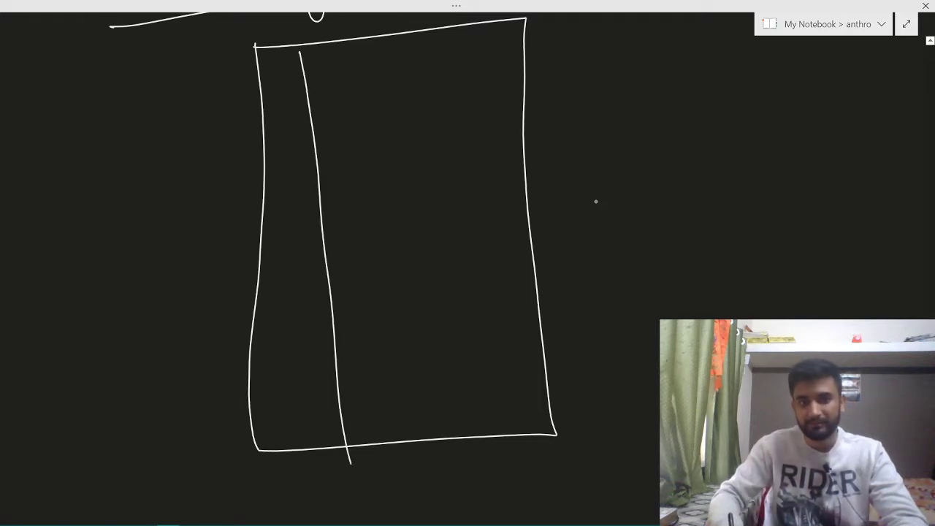
left_click_drag(477, 31, 504, 444)
left_click_drag(267, 101, 481, 70)
left_click_drag(266, 389, 561, 354)
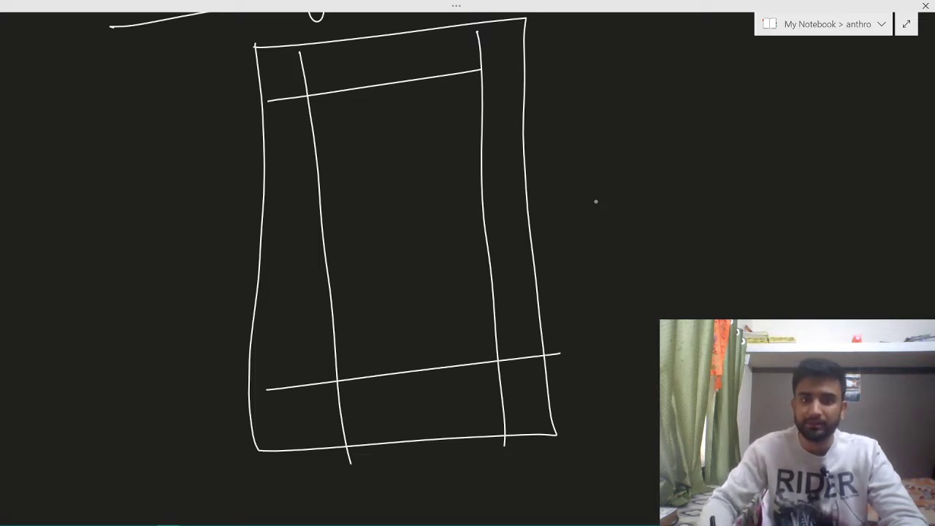
Write a Q label and question numbers 1 to 7 down the right side of the sheet
left_click_drag(594, 32, 593, 63)
left_click_drag(598, 34, 605, 70)
left_click_drag(628, 34, 631, 62)
left_click_drag(625, 93, 644, 114)
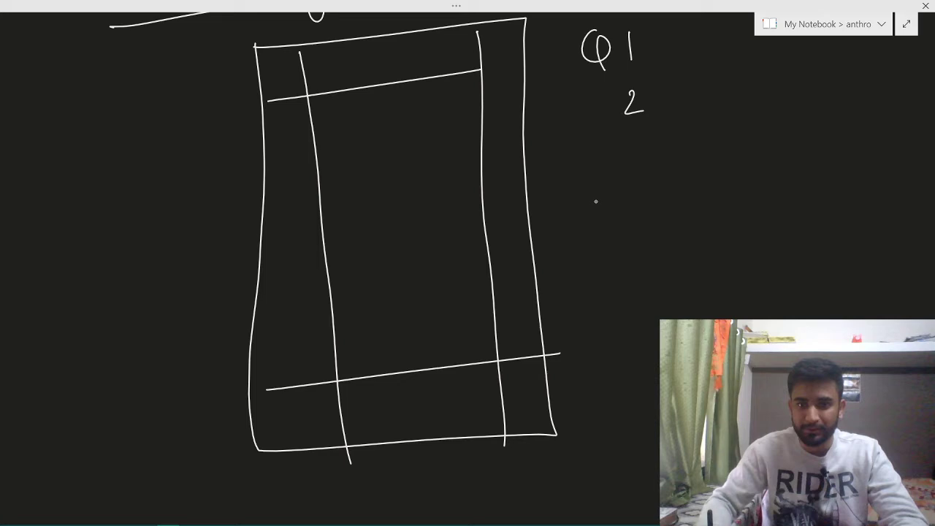
left_click_drag(629, 155, 648, 223)
left_click_drag(645, 213, 644, 247)
mouse_move(646, 284)
left_mouse_down()
mouse_move(642, 311)
mouse_move(661, 276)
left_mouse_up()
mouse_move(657, 348)
left_mouse_down()
mouse_move(641, 373)
mouse_move(654, 375)
left_mouse_up()
mouse_move(647, 408)
left_mouse_down()
mouse_move(660, 409)
mouse_move(657, 485)
left_mouse_up()
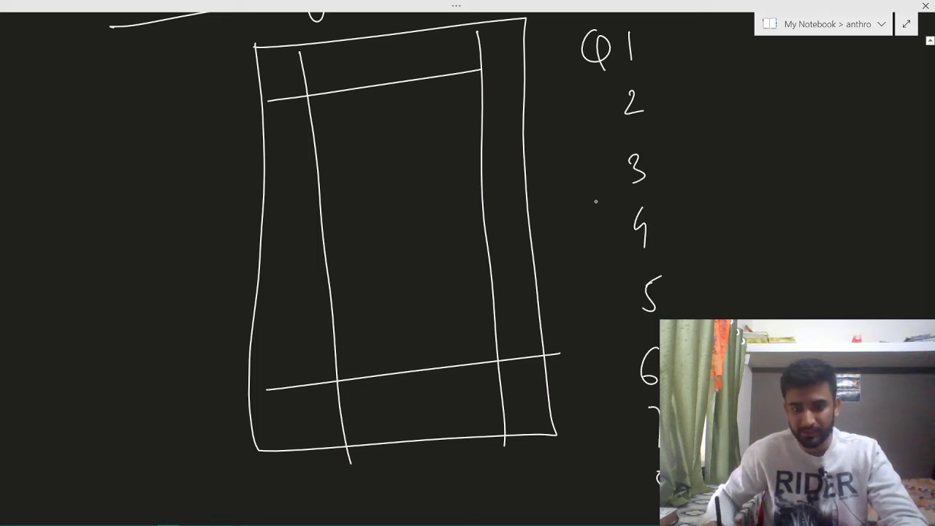
Circle questions 5 and 1 and label both as Compulsory
mouse_move(659, 263)
left_mouse_down()
mouse_move(661, 318)
mouse_move(675, 272)
left_mouse_up()
mouse_move(632, 25)
left_mouse_down()
mouse_move(608, 46)
mouse_move(629, 25)
left_mouse_up()
mouse_move(594, 286)
left_mouse_down()
mouse_move(586, 301)
mouse_move(609, 314)
left_mouse_up()
mouse_move(666, 29)
left_mouse_down()
mouse_move(660, 53)
mouse_move(680, 44)
mouse_move(705, 51)
mouse_move(735, 25)
left_mouse_up()
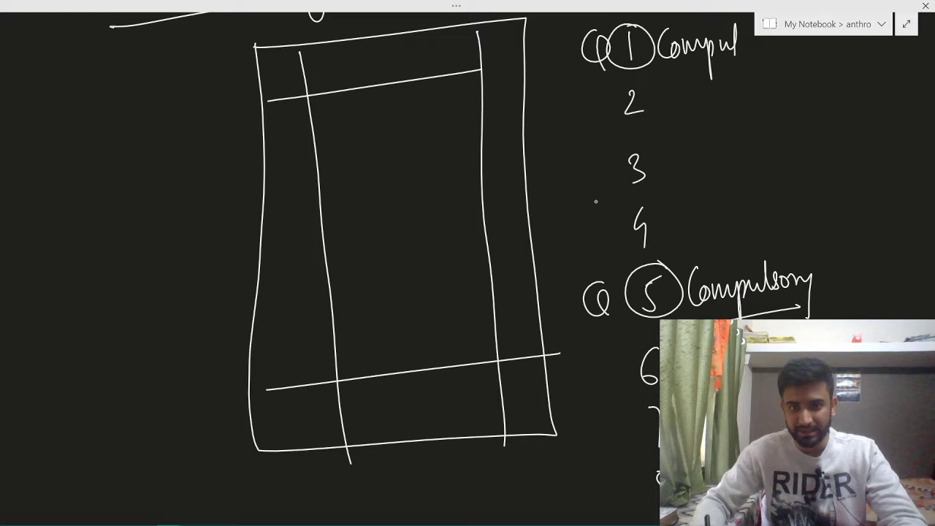
Add arrows and marks beside questions 2, 3 and 4
left_click_drag(667, 92, 662, 125)
mouse_move(652, 158)
left_mouse_down()
mouse_move(671, 150)
mouse_move(668, 190)
mouse_move(686, 206)
mouse_move(659, 220)
left_mouse_up()
left_click_drag(660, 222, 677, 247)
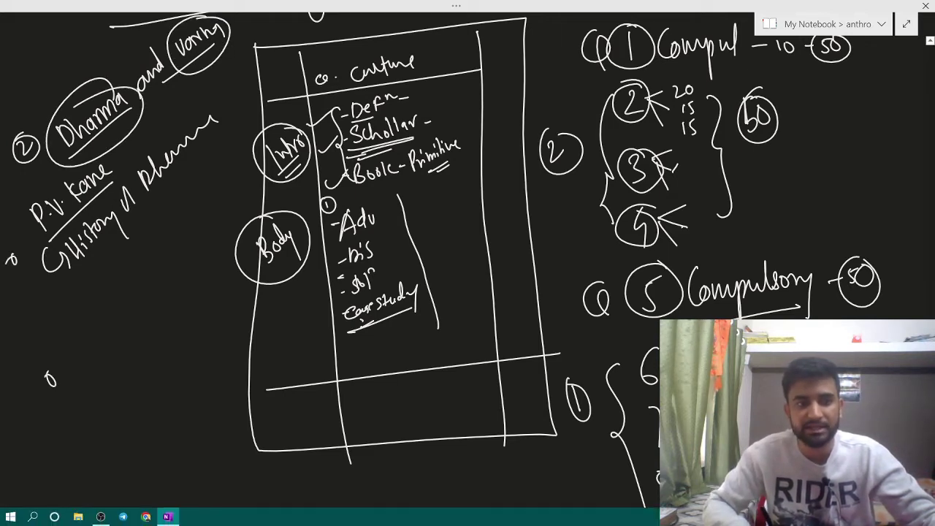
Write and circle Varna in the left side notes, undoing a stray long ink line
mouse_move(63, 330)
left_mouse_down()
mouse_move(89, 351)
mouse_move(115, 313)
mouse_move(106, 299)
left_mouse_up()
left_click_drag(123, 299, 139, 267)
key("ctrl+z")
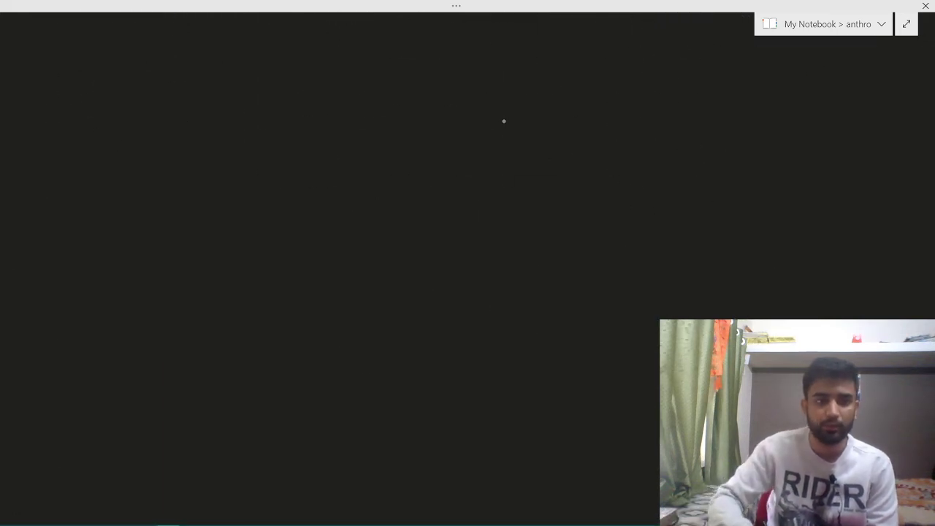
Write the 'o What ?' and 'o Why ?' prompts at the top left of the page
left_click_drag(94, 95, 88, 97)
mouse_move(100, 85)
left_mouse_down()
mouse_move(113, 102)
mouse_move(129, 69)
mouse_move(142, 89)
mouse_move(155, 79)
left_mouse_up()
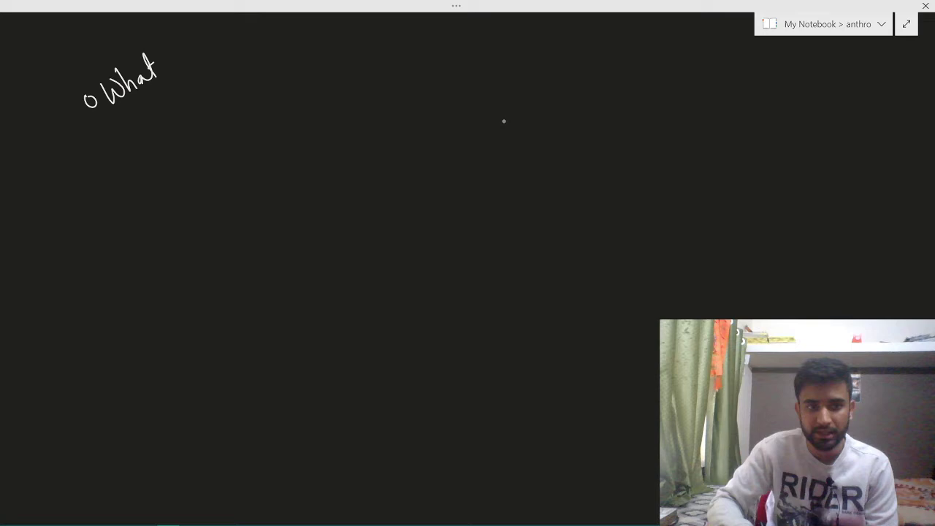
left_click_drag(159, 45, 168, 64)
mouse_move(109, 143)
left_mouse_down()
mouse_move(124, 141)
mouse_move(147, 110)
mouse_move(160, 127)
left_mouse_up()
mouse_move(163, 108)
left_mouse_down()
mouse_move(183, 150)
mouse_move(172, 132)
left_mouse_up()
left_click_drag(170, 85, 173, 94)
left_click(184, 103)
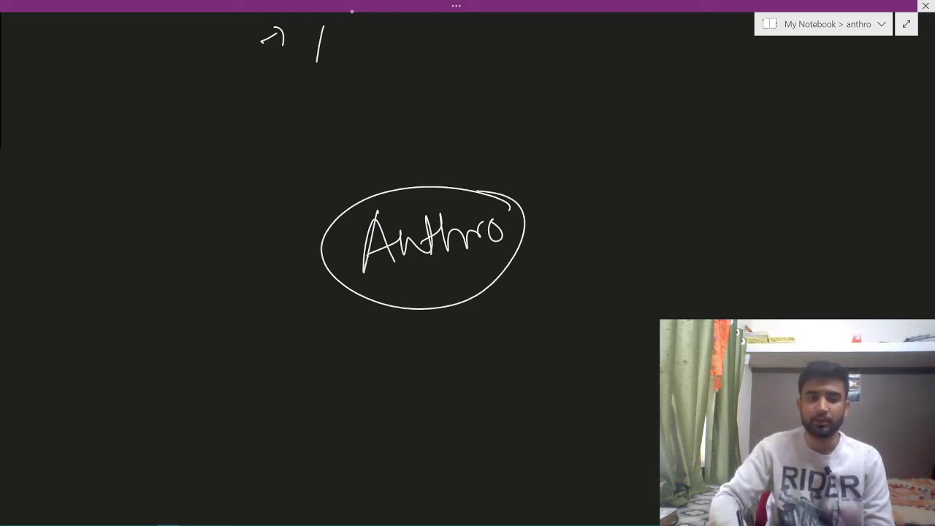
Draw vertical lines above and below Anthro, writing PII to its right and a circled PI to its left
left_click_drag(428, 14, 461, 198)
left_click_drag(447, 312, 476, 482)
mouse_move(542, 215)
left_mouse_down()
mouse_move(545, 241)
mouse_move(577, 211)
mouse_move(593, 230)
left_mouse_up()
mouse_move(306, 216)
left_mouse_down()
mouse_move(302, 253)
mouse_move(318, 234)
mouse_move(332, 249)
left_mouse_up()
Draw cross-shaped grids on the right and left of the map
left_click_drag(714, 114, 731, 319)
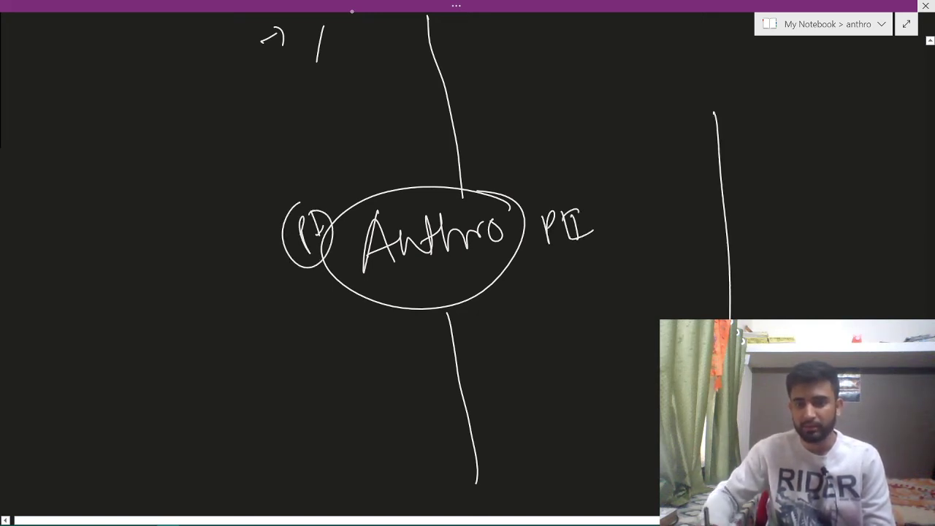
left_click_drag(645, 230, 841, 214)
left_click_drag(81, 153, 73, 347)
left_click_drag(22, 254, 152, 251)
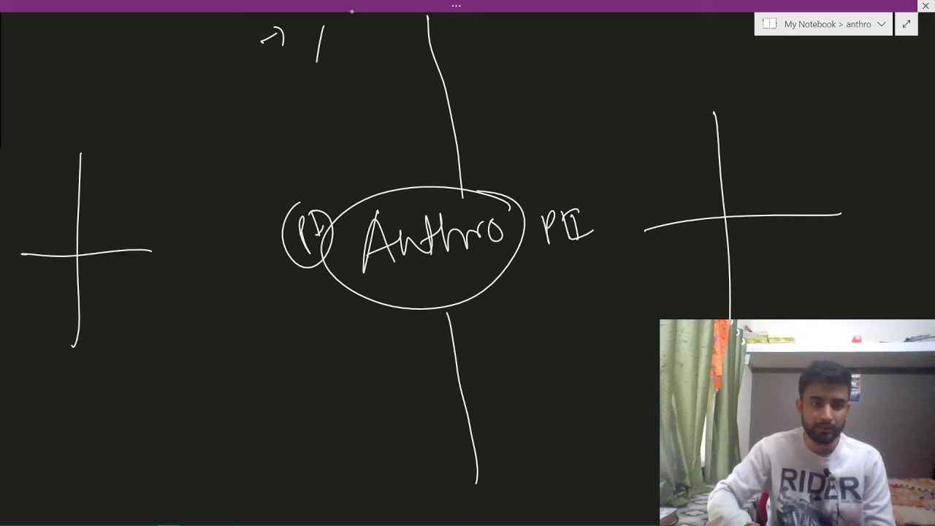
Head both grids with A and B and label the left grid's upper row Sc
left_click_drag(21, 106, 32, 92)
left_click_drag(87, 70, 96, 87)
mouse_move(597, 44)
left_mouse_down()
mouse_move(591, 67)
mouse_move(605, 62)
left_mouse_up()
left_click_drag(593, 58, 603, 55)
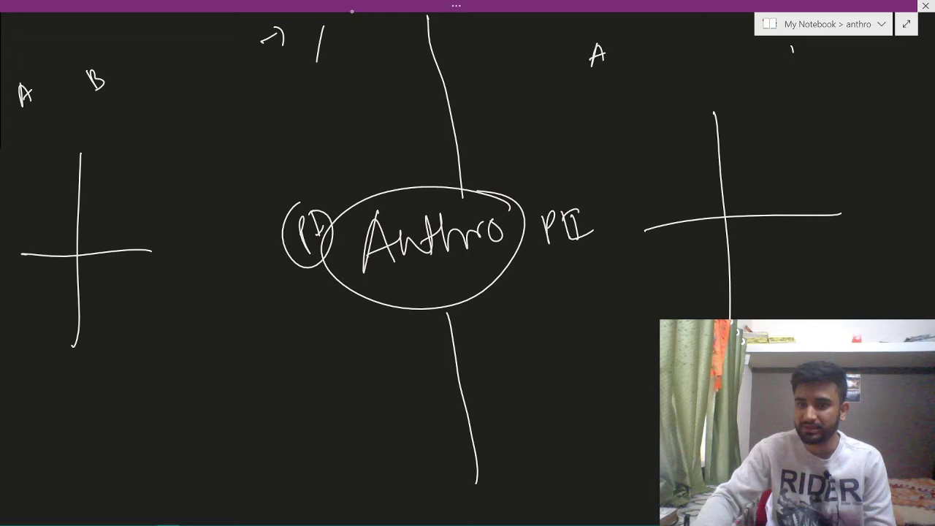
left_click_drag(792, 48, 793, 65)
left_click_drag(793, 49, 796, 64)
mouse_move(27, 183)
left_mouse_down()
mouse_move(18, 200)
mouse_move(32, 195)
left_mouse_up()
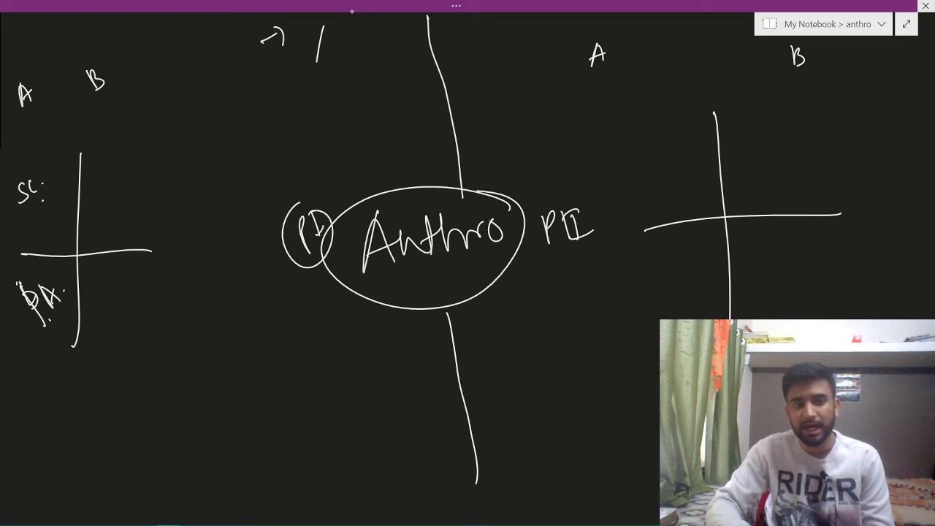
Add notes in the left grid's upper and lower cells and write V/c beside A in the right grid
mouse_move(102, 181)
left_mouse_down()
mouse_move(111, 198)
mouse_move(104, 180)
left_mouse_up()
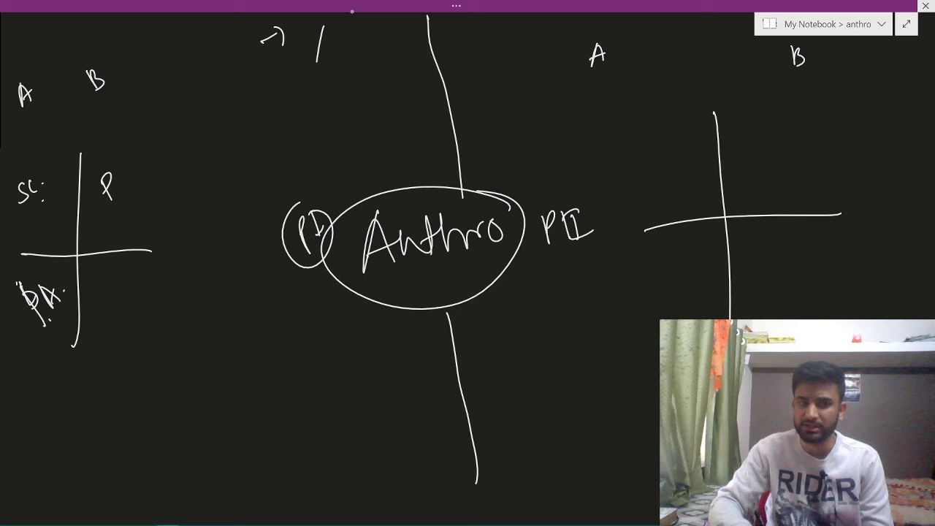
mouse_move(108, 311)
left_mouse_down()
mouse_move(114, 285)
mouse_move(120, 310)
mouse_move(143, 292)
left_mouse_up()
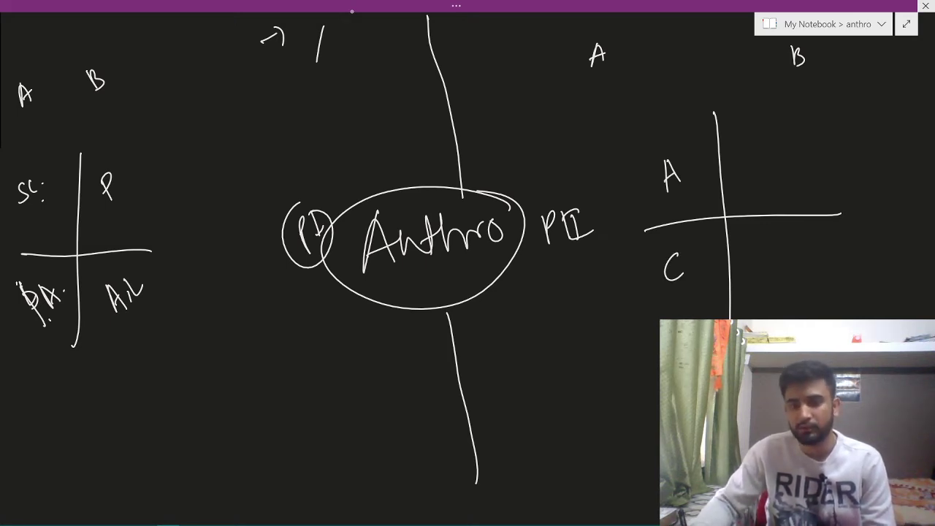
mouse_move(740, 153)
left_mouse_down()
mouse_move(748, 178)
mouse_move(756, 140)
mouse_move(766, 178)
left_mouse_up()
left_click_drag(791, 140, 791, 163)
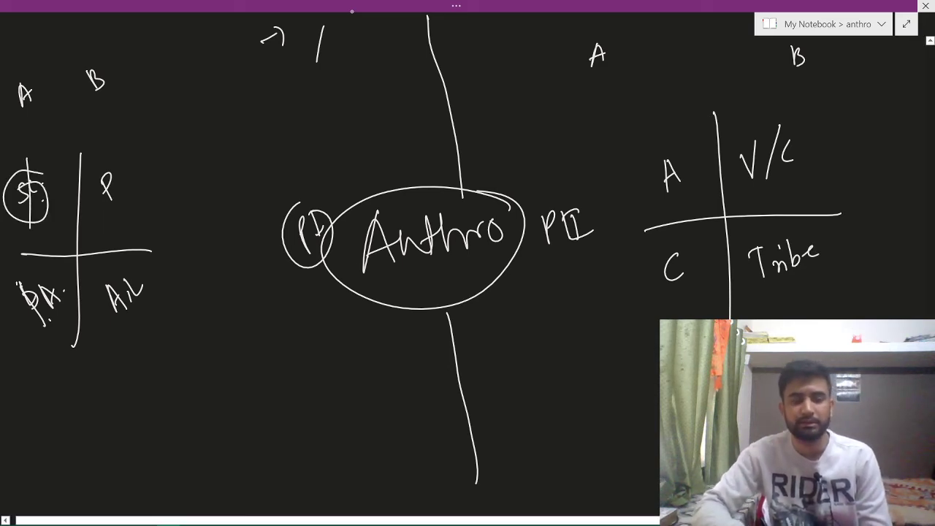
Cross out the circled Sc., add a circled 1m at the top, and dash a line toward Anthro
left_click_drag(9, 175, 48, 210)
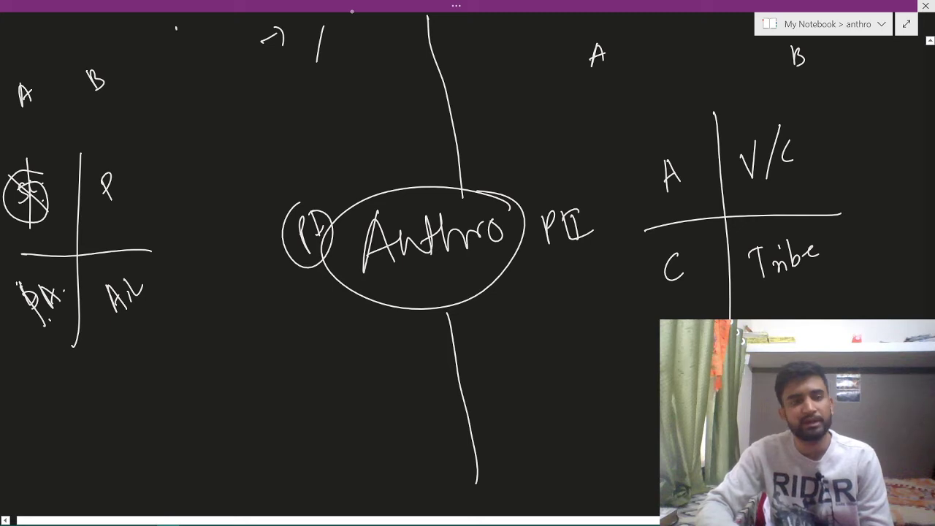
left_click_drag(180, 28, 183, 49)
mouse_move(187, 41)
left_mouse_down()
mouse_move(193, 31)
mouse_move(208, 38)
left_mouse_up()
mouse_move(196, 15)
left_mouse_down()
mouse_move(216, 26)
mouse_move(203, 14)
mouse_move(181, 49)
left_mouse_up()
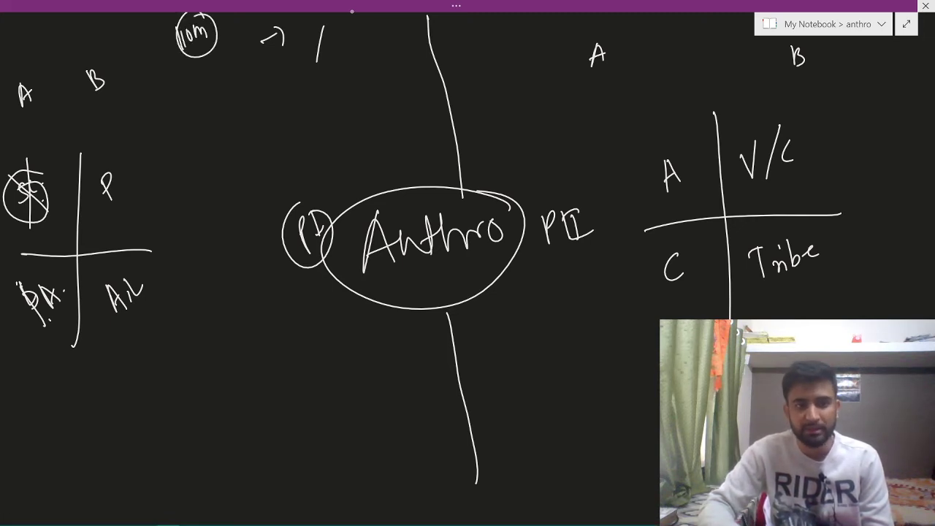
left_click_drag(335, 82, 349, 95)
left_click_drag(365, 152, 375, 156)
left_click_drag(377, 159, 386, 168)
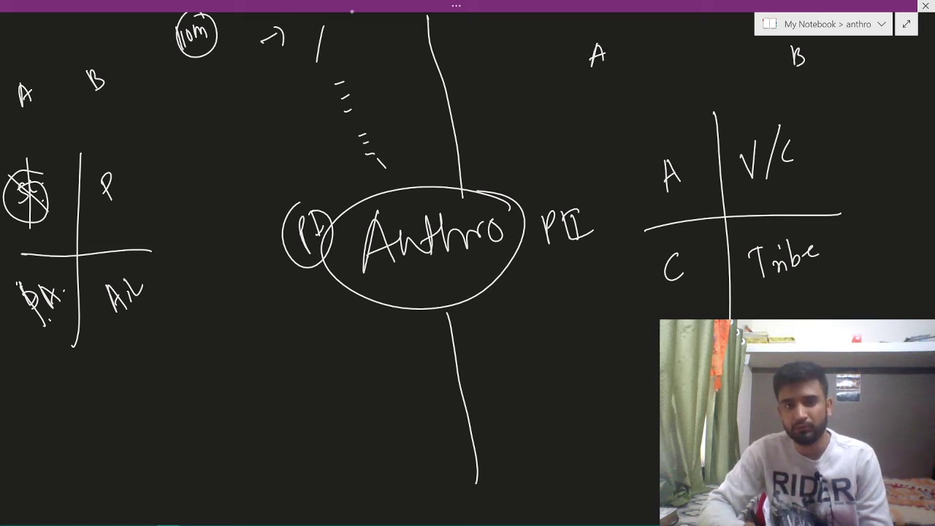
Circle P with check marks and an arrow, and hatch a mark below the circled AL
left_click_drag(111, 162, 116, 164)
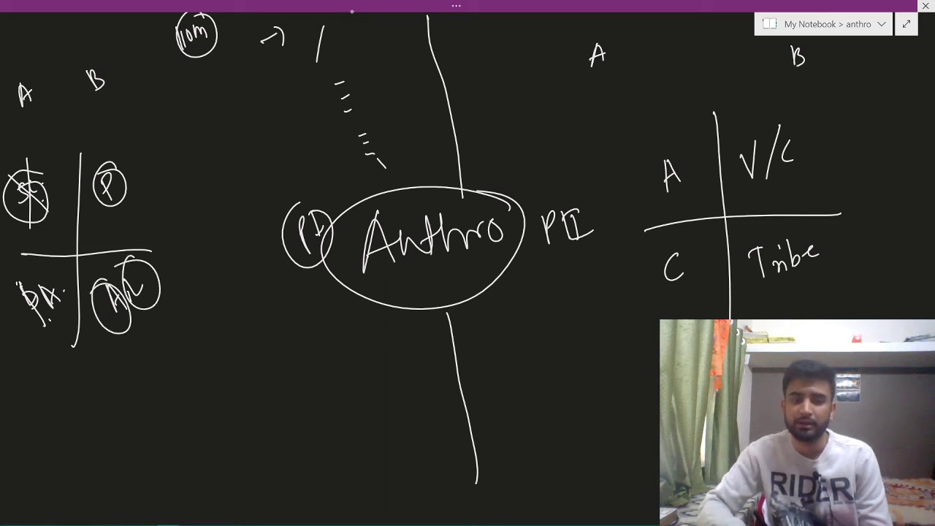
mouse_move(117, 153)
left_mouse_down()
mouse_move(133, 127)
mouse_move(146, 126)
mouse_move(180, 196)
mouse_move(133, 117)
left_mouse_up()
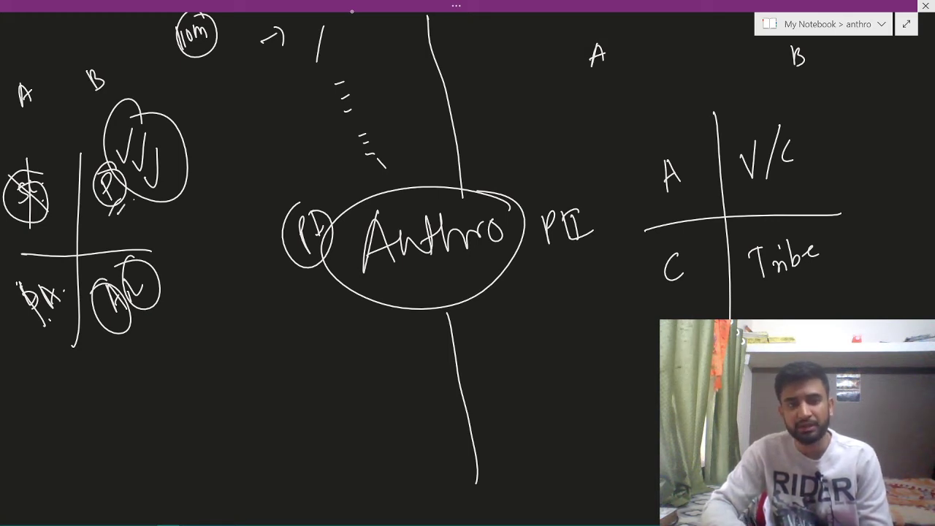
mouse_move(154, 139)
left_mouse_down()
mouse_move(192, 89)
mouse_move(190, 102)
left_mouse_up()
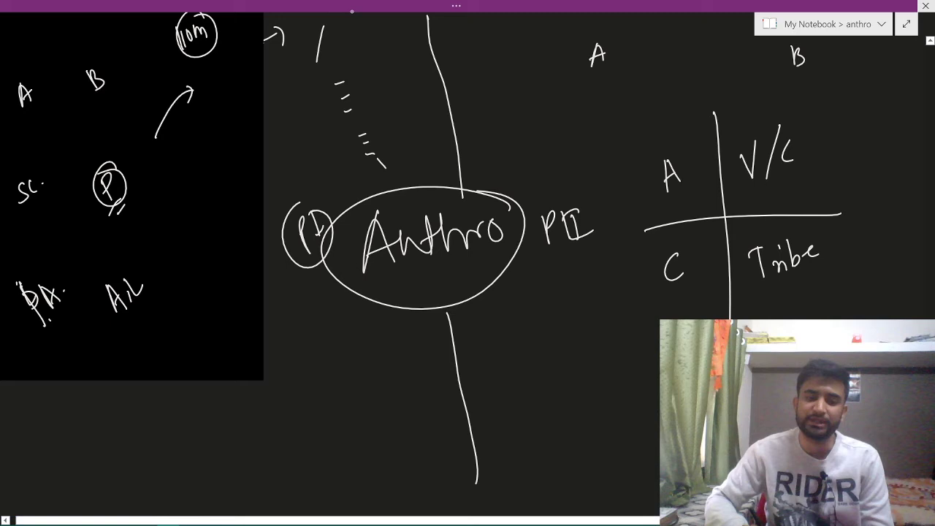
left_click_drag(114, 385, 132, 405)
mouse_move(115, 345)
left_mouse_down()
mouse_move(142, 400)
mouse_move(153, 391)
mouse_move(142, 387)
mouse_move(133, 404)
left_mouse_up()
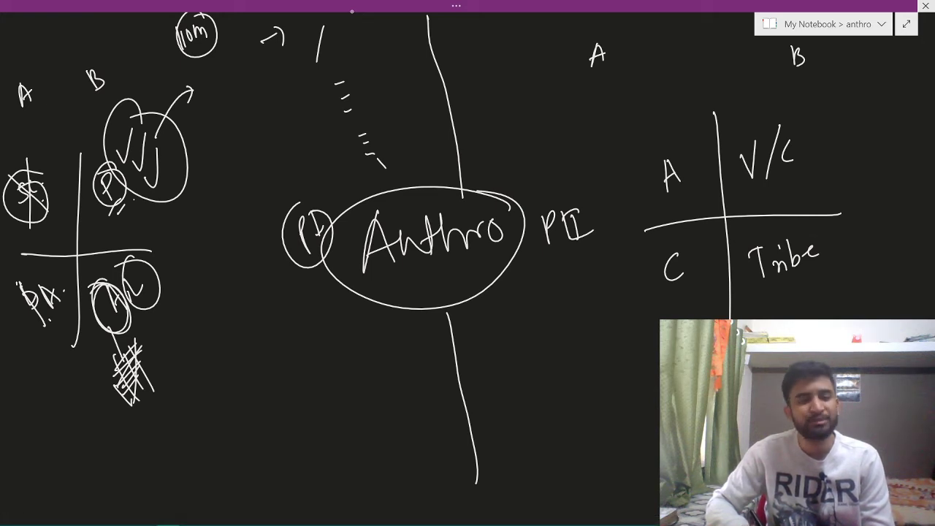
Write Sivapithecus and Ramapithecus beside Miocene, link them to the Miocene circle, and underline both
mouse_move(152, 425)
left_mouse_down()
mouse_move(184, 403)
mouse_move(233, 336)
mouse_move(172, 366)
mouse_move(216, 438)
mouse_move(245, 452)
left_mouse_up()
mouse_move(271, 401)
left_mouse_down()
mouse_move(257, 436)
mouse_move(290, 406)
mouse_move(318, 429)
mouse_move(311, 365)
mouse_move(342, 343)
mouse_move(285, 482)
mouse_move(308, 441)
mouse_move(348, 411)
mouse_move(351, 381)
mouse_move(377, 374)
left_mouse_up()
left_click_drag(349, 406, 383, 376)
mouse_move(257, 353)
left_mouse_down()
mouse_move(291, 360)
mouse_move(254, 353)
left_mouse_up()
left_click_drag(254, 354, 271, 361)
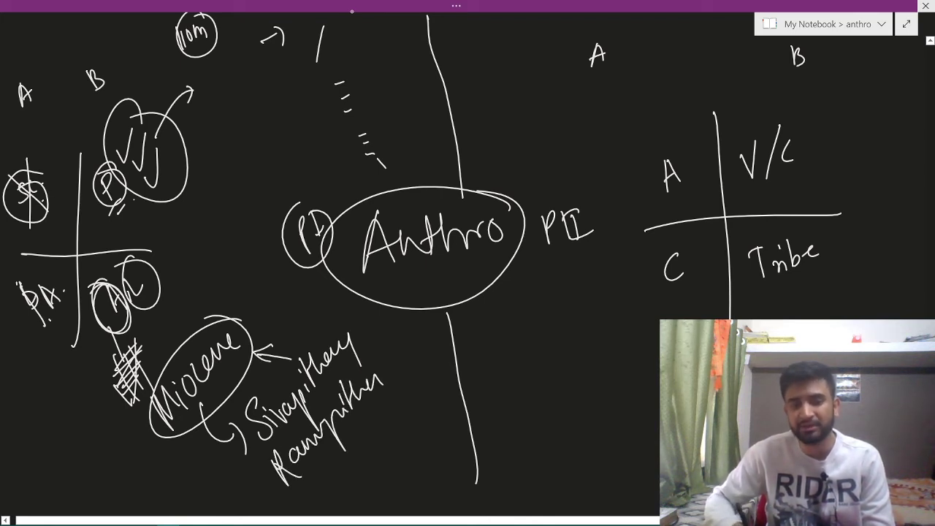
left_click_drag(287, 430, 356, 360)
left_click_drag(308, 475, 372, 412)
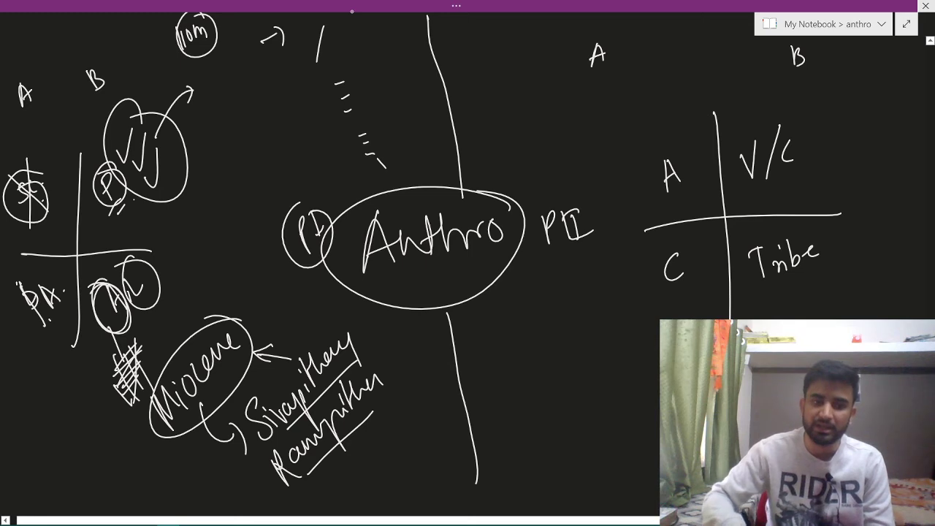
Add a looped, starred Sapir-Whorf note by AL, a circled 2, and re-circle P
mouse_move(124, 289)
left_mouse_down()
mouse_move(134, 320)
mouse_move(123, 291)
left_mouse_up()
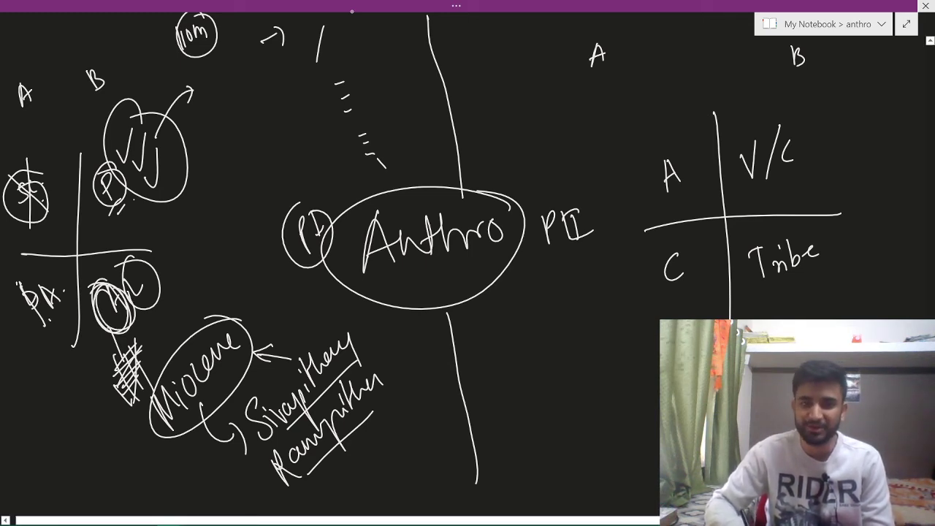
mouse_move(146, 257)
left_mouse_down()
mouse_move(118, 296)
mouse_move(150, 259)
mouse_move(168, 271)
mouse_move(187, 223)
mouse_move(202, 238)
mouse_move(189, 248)
left_mouse_up()
mouse_move(201, 238)
left_mouse_down()
mouse_move(269, 165)
mouse_move(264, 175)
left_mouse_up()
left_click_drag(187, 273, 260, 207)
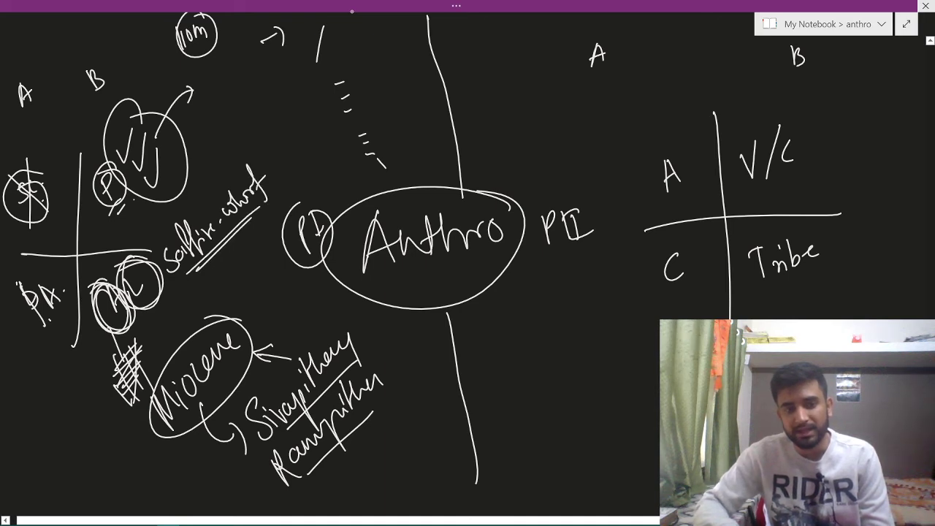
mouse_move(255, 156)
left_mouse_down()
mouse_move(270, 154)
mouse_move(265, 163)
left_mouse_up()
mouse_move(260, 162)
left_mouse_down()
mouse_move(272, 150)
mouse_move(272, 159)
left_mouse_up()
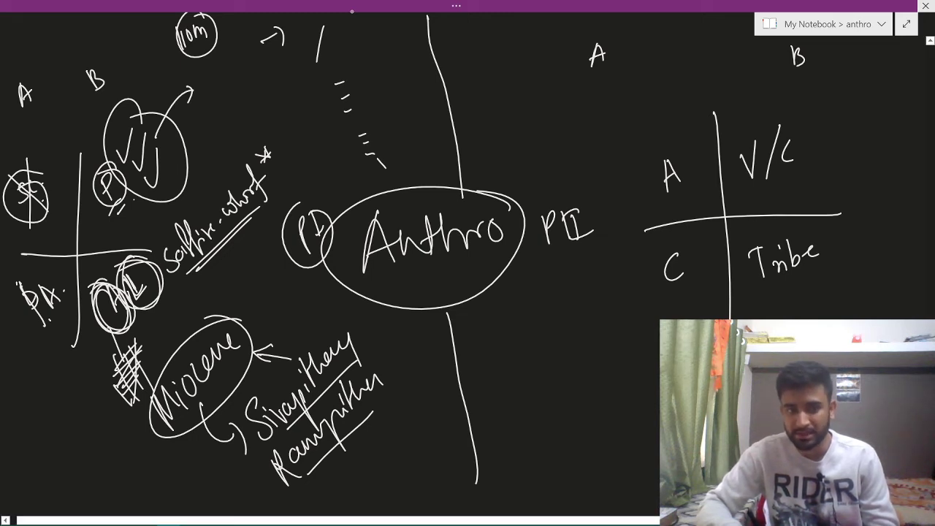
mouse_move(255, 150)
left_mouse_down()
mouse_move(151, 242)
mouse_move(223, 182)
left_mouse_up()
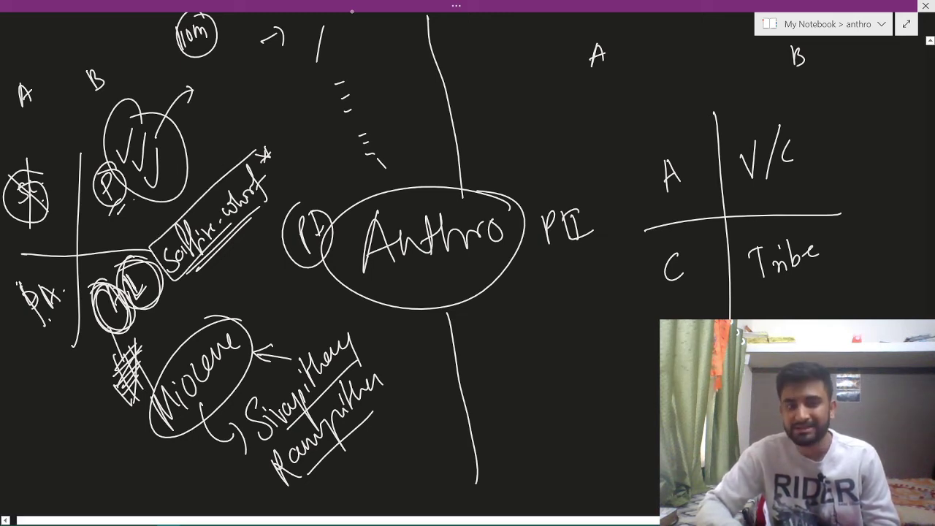
left_click_drag(267, 154, 276, 215)
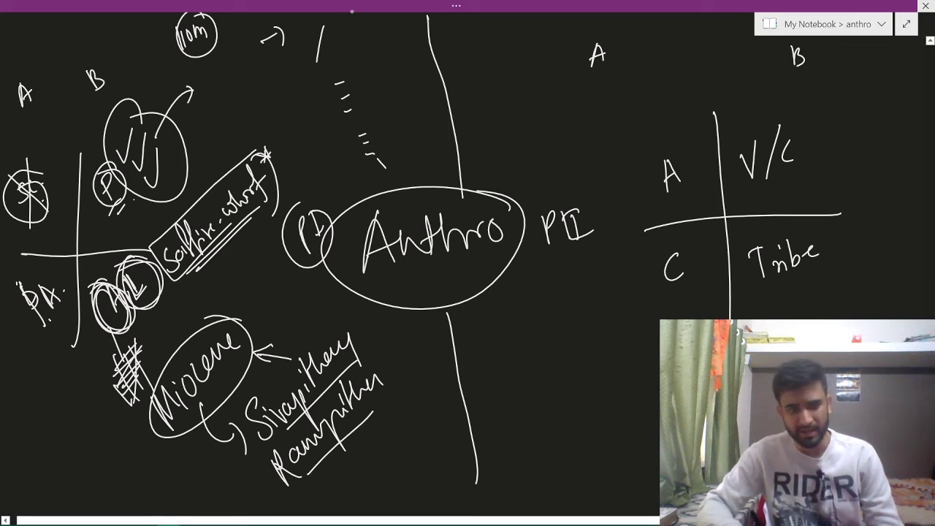
mouse_move(85, 359)
left_mouse_down()
mouse_move(98, 377)
mouse_move(89, 352)
left_mouse_up()
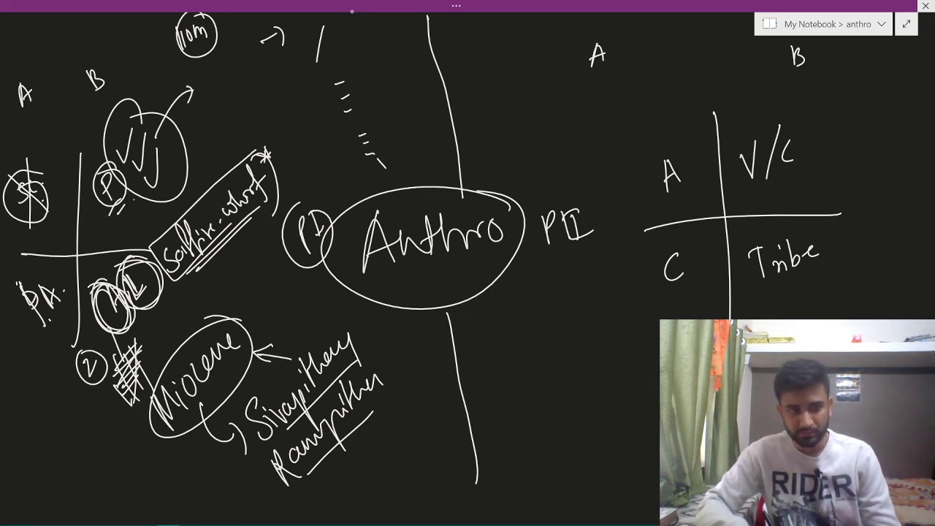
mouse_move(111, 165)
left_mouse_down()
mouse_move(124, 205)
mouse_move(130, 183)
left_mouse_up()
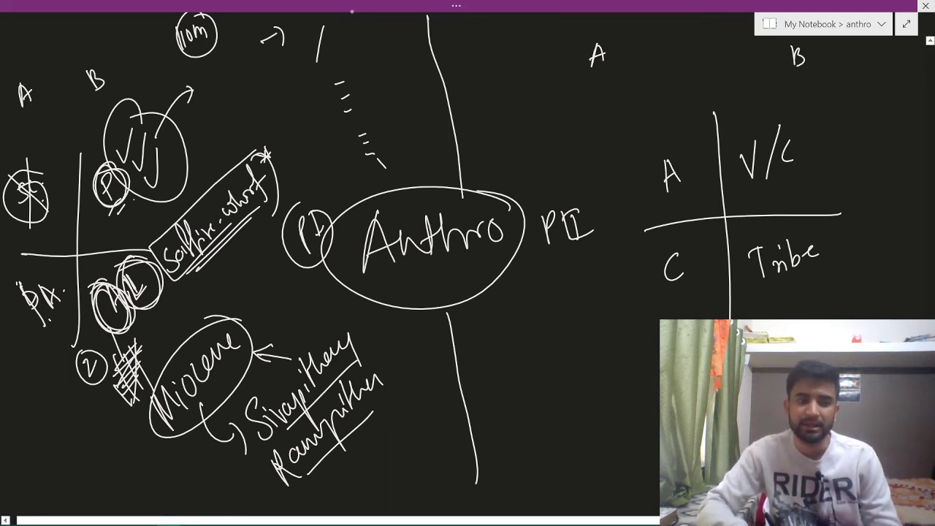
Strike through the crossed-out note further and write a circled, underlined 125+ above the map
left_click_drag(45, 210, 20, 235)
left_click_drag(42, 220, 22, 239)
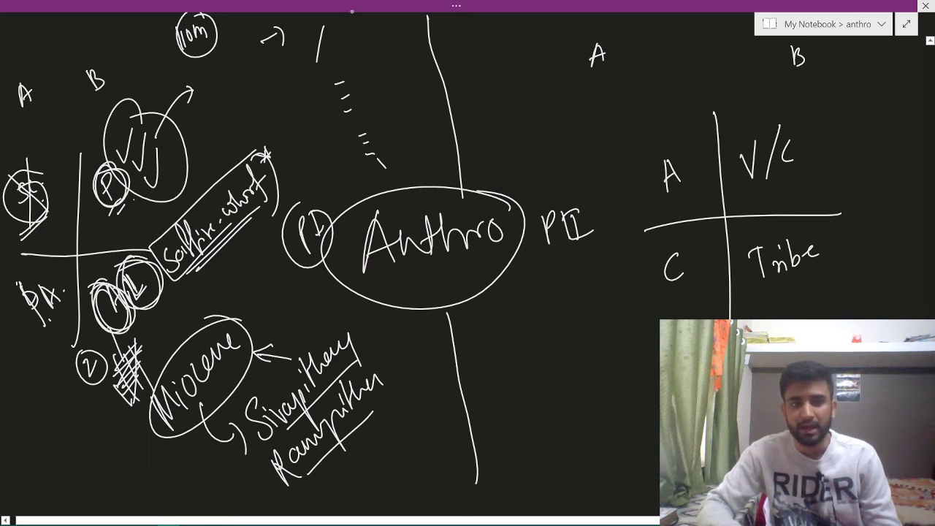
mouse_move(234, 82)
left_mouse_down()
mouse_move(236, 115)
mouse_move(253, 93)
mouse_move(261, 102)
left_mouse_up()
mouse_move(261, 73)
left_mouse_down()
mouse_move(263, 96)
mouse_move(268, 73)
left_mouse_up()
mouse_move(271, 67)
left_mouse_down()
mouse_move(283, 61)
mouse_move(279, 78)
left_mouse_up()
mouse_move(282, 47)
left_mouse_down()
mouse_move(252, 115)
mouse_move(304, 57)
left_mouse_up()
left_click_drag(232, 117, 289, 89)
left_click_drag(238, 127, 289, 101)
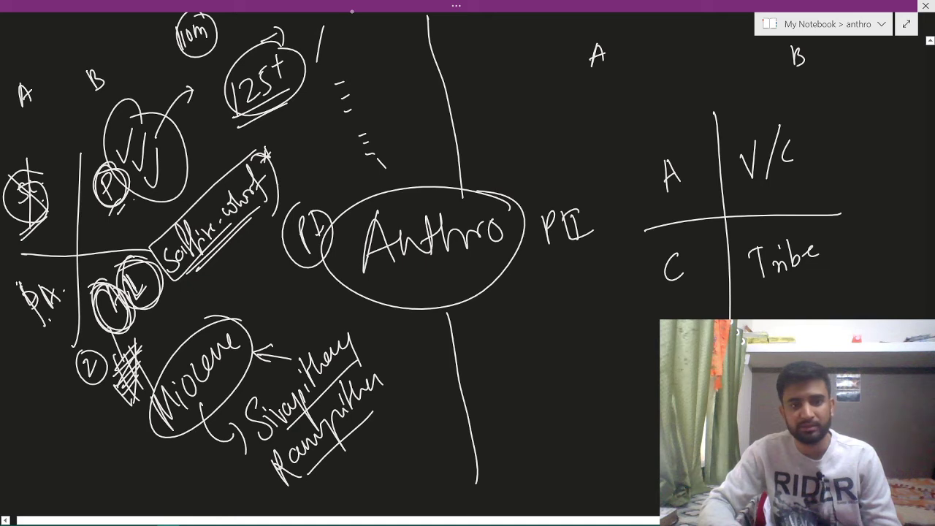
Write a circled 50% and 150+ beside it, and a circled 'must' above A
mouse_move(343, 52)
left_mouse_down()
mouse_move(341, 73)
mouse_move(360, 52)
left_mouse_up()
left_click_drag(373, 42, 377, 64)
mouse_move(387, 36)
left_mouse_down()
mouse_move(357, 31)
mouse_move(394, 45)
left_mouse_up()
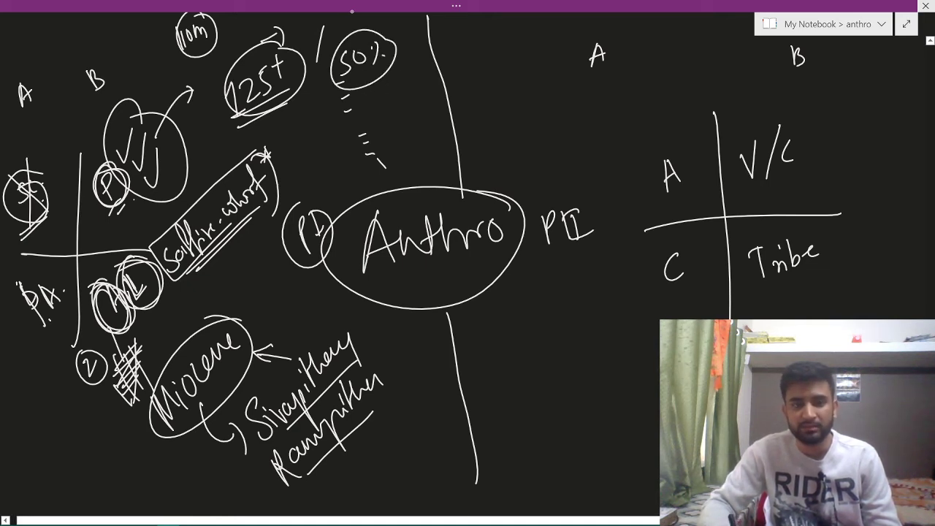
mouse_move(301, 122)
left_mouse_down()
mouse_move(298, 149)
mouse_move(323, 124)
left_mouse_up()
mouse_move(336, 102)
left_mouse_down()
mouse_move(321, 167)
mouse_move(344, 110)
left_mouse_up()
left_click_drag(335, 97, 336, 114)
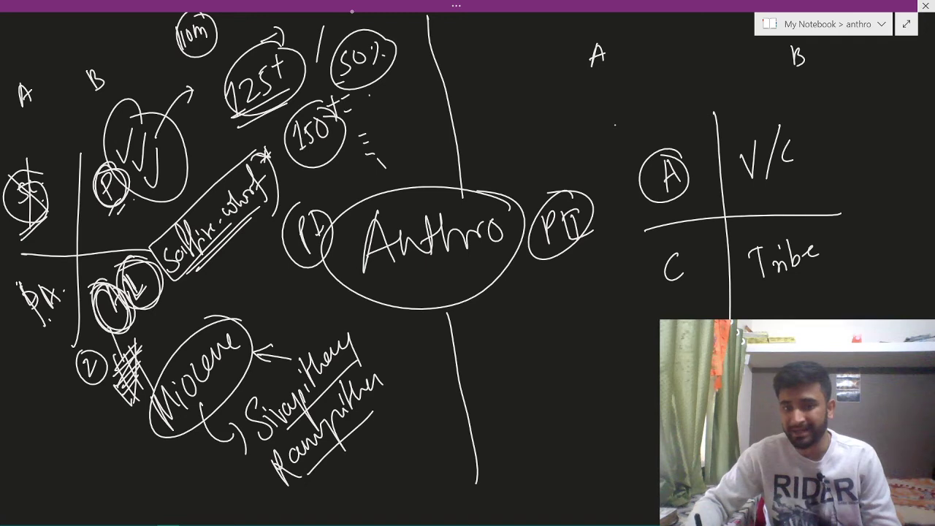
left_click_drag(615, 146, 656, 85)
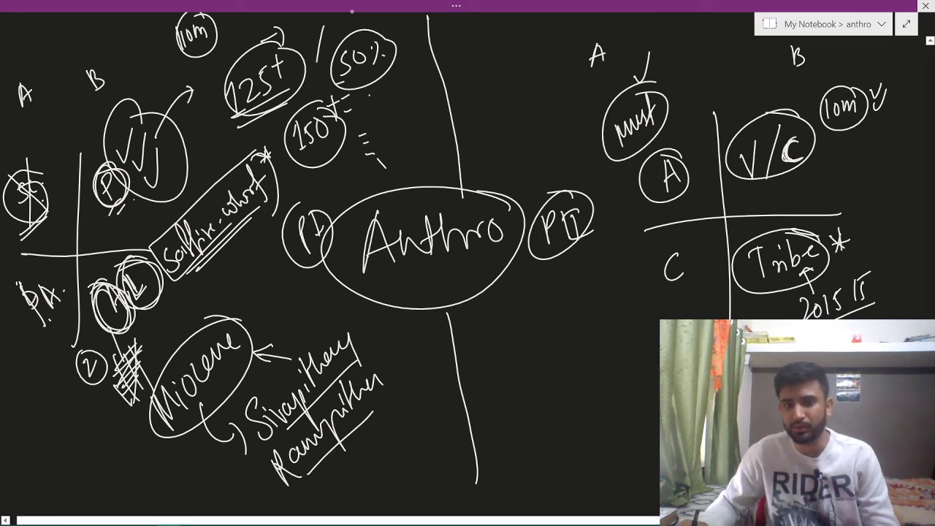
Circle the C in the right-hand grid
mouse_move(679, 239)
left_mouse_down()
mouse_move(703, 266)
mouse_move(626, 263)
left_mouse_up()
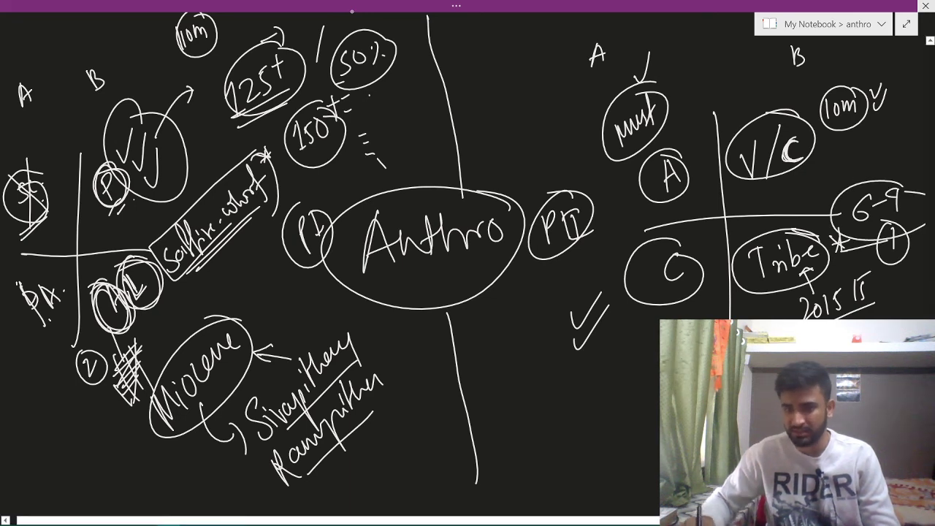
Add a circled 1 next to the 'must' note
left_click_drag(672, 71, 672, 88)
mouse_move(678, 63)
left_mouse_down()
mouse_move(669, 94)
mouse_move(681, 67)
left_mouse_up()
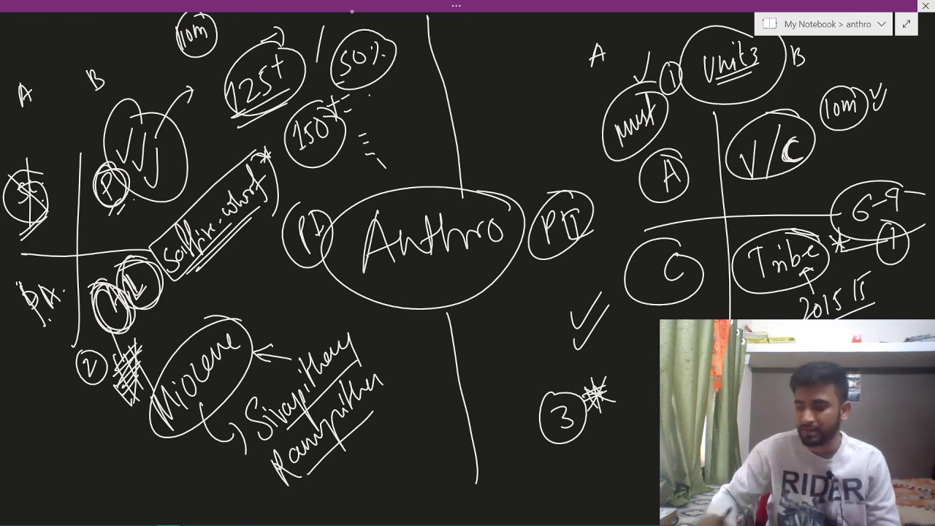
Finish the paper I sequence with an arrow, a starred L, and S.C. as the last step
scroll(449, 118, "down", 6)
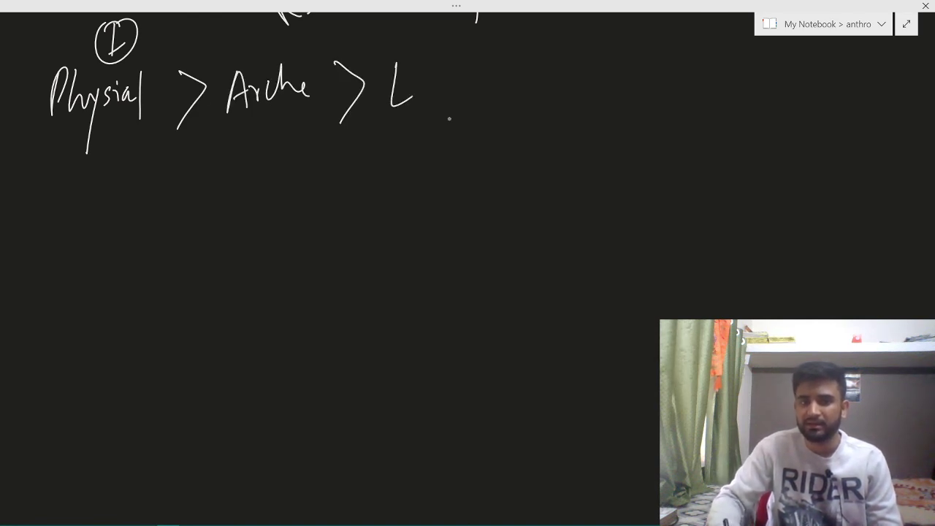
left_click_drag(436, 61, 441, 115)
left_click_drag(416, 39, 421, 53)
left_click_drag(420, 42, 411, 54)
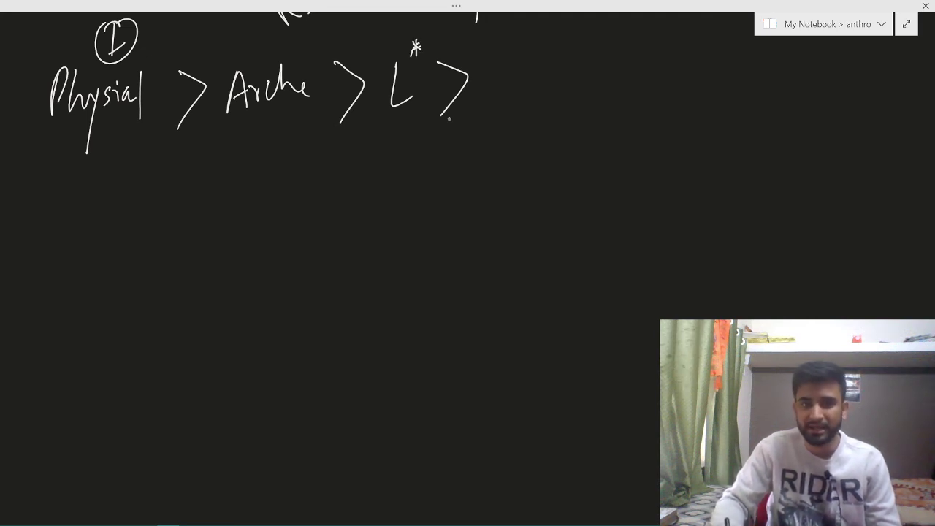
mouse_move(519, 59)
left_mouse_down()
mouse_move(501, 76)
mouse_move(497, 106)
left_mouse_up()
left_click(524, 93)
left_click_drag(547, 64, 546, 97)
left_click(561, 86)
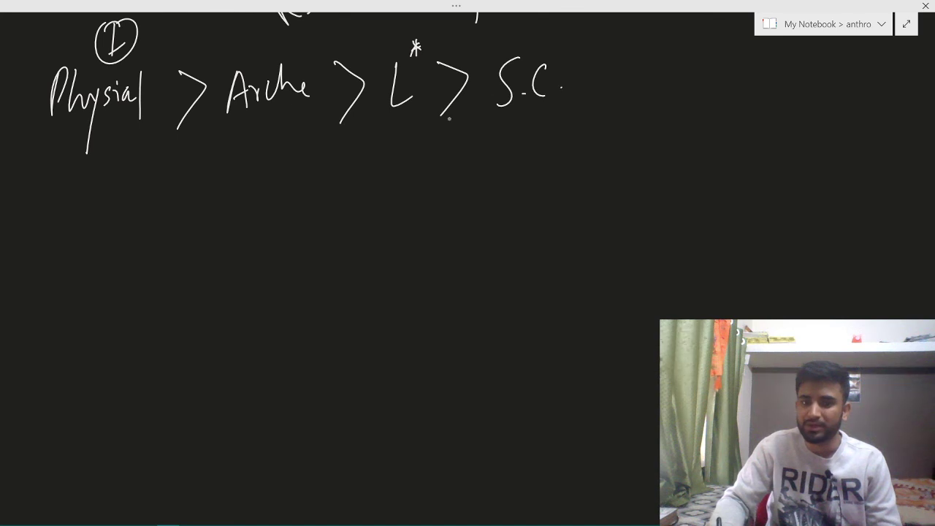
Bullet the paper I line and write a circled II heading below it for paper II
left_click_drag(34, 100, 33, 102)
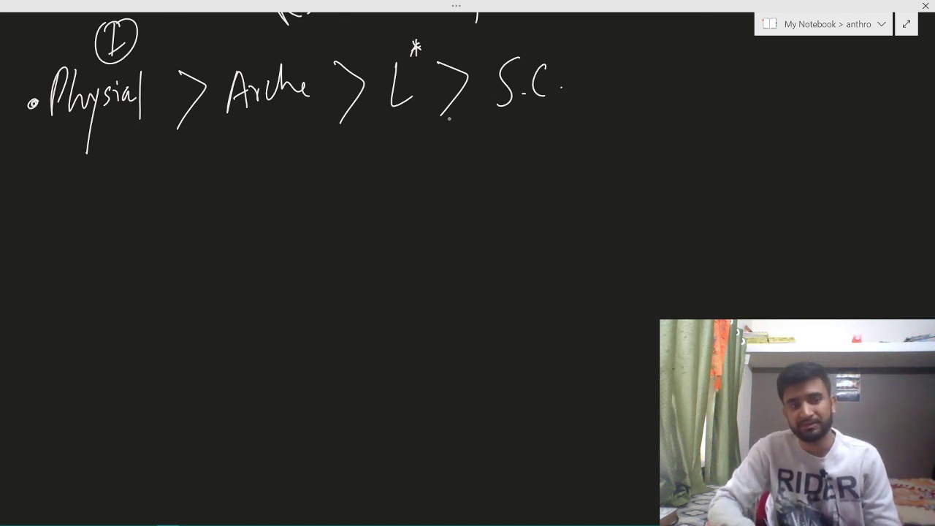
left_click_drag(46, 248, 42, 261)
left_click_drag(91, 217, 95, 251)
left_click_drag(82, 227, 98, 223)
left_click_drag(88, 253, 107, 247)
left_click_drag(94, 216, 86, 219)
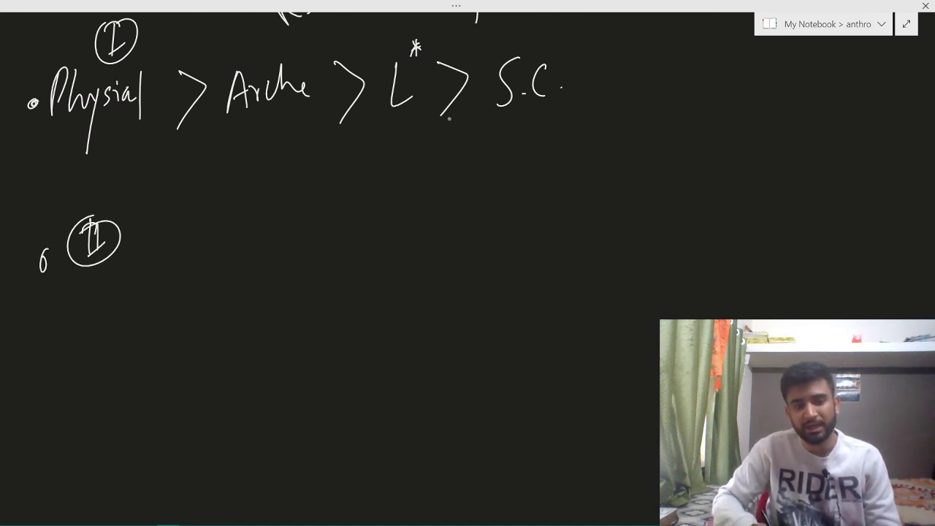